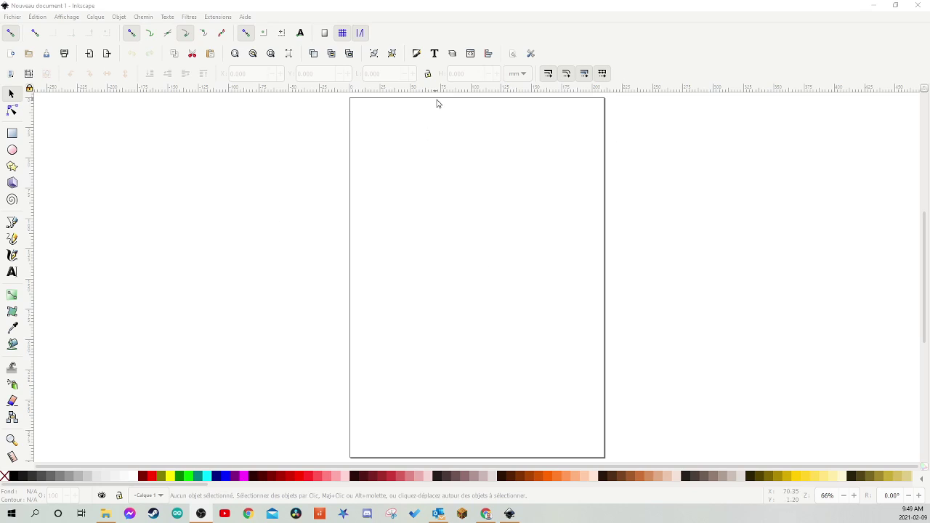
Step: Add a new layer named Image positioned below Calque 1
{"action": "left_click", "coordinate": [451, 53]}
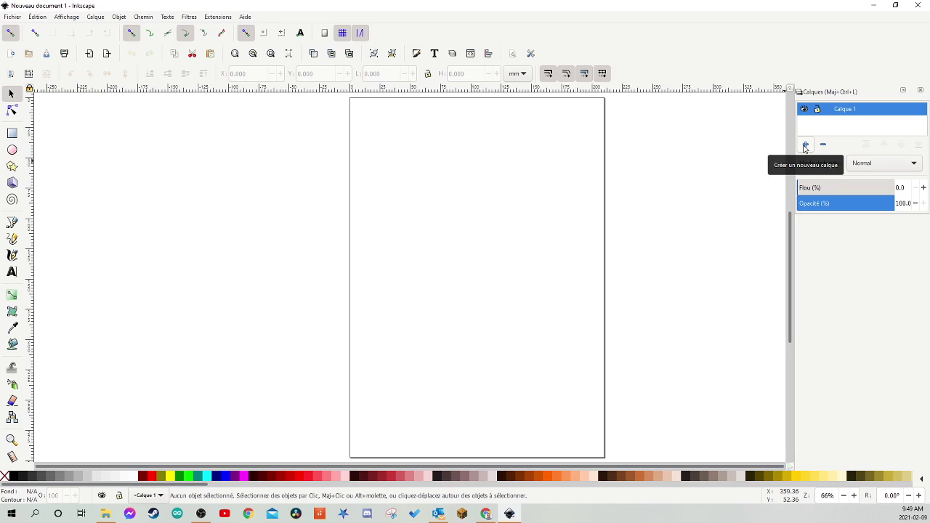
{"action": "left_click", "coordinate": [804, 145]}
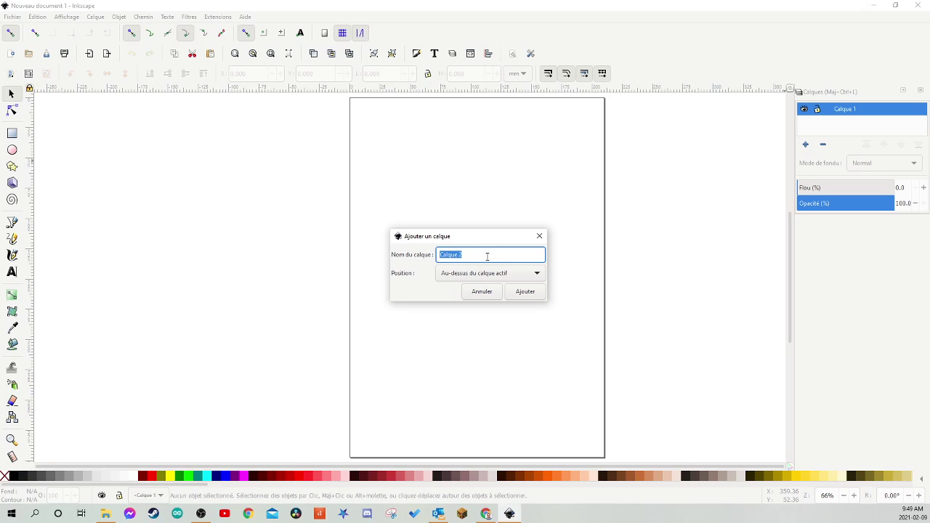
{"action": "left_click", "coordinate": [466, 274]}
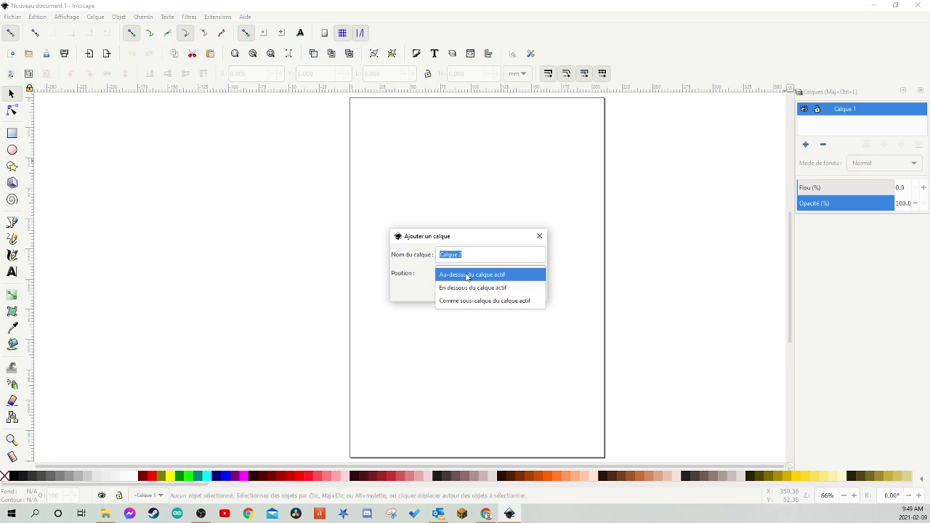
{"action": "left_click", "coordinate": [463, 287]}
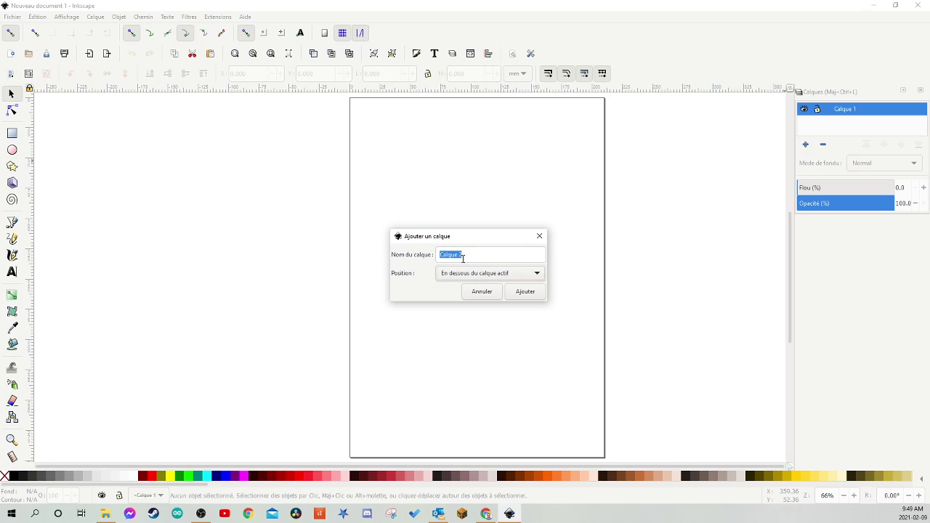
{"action": "left_click", "coordinate": [464, 256]}
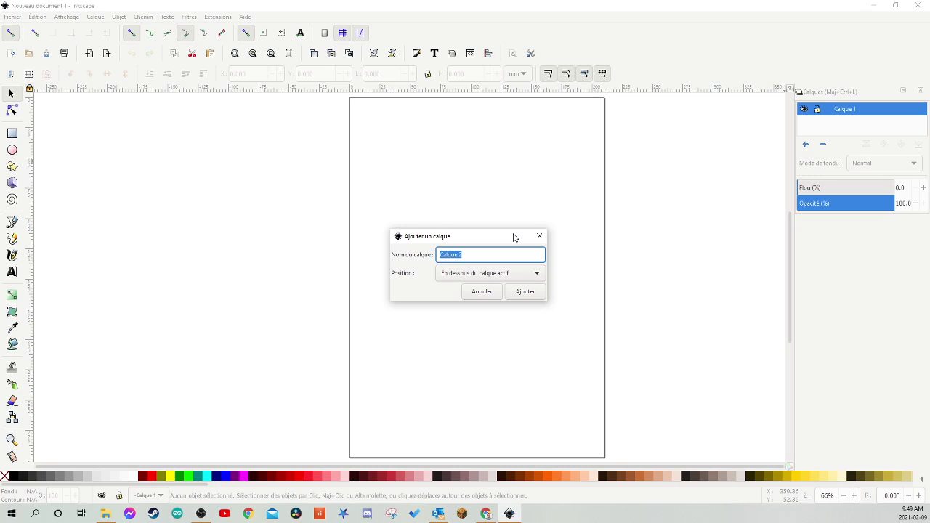
{"action": "key", "text": "BackSpace"}
{"action": "left_click", "coordinate": [526, 291]}
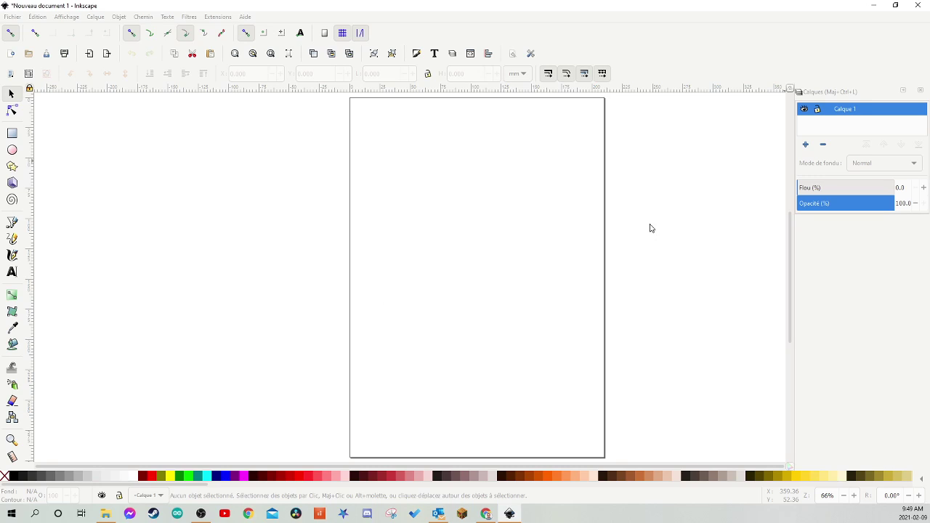
Step: Check the Image layer's name and make Image the active layer
{"action": "double_click", "coordinate": [842, 122]}
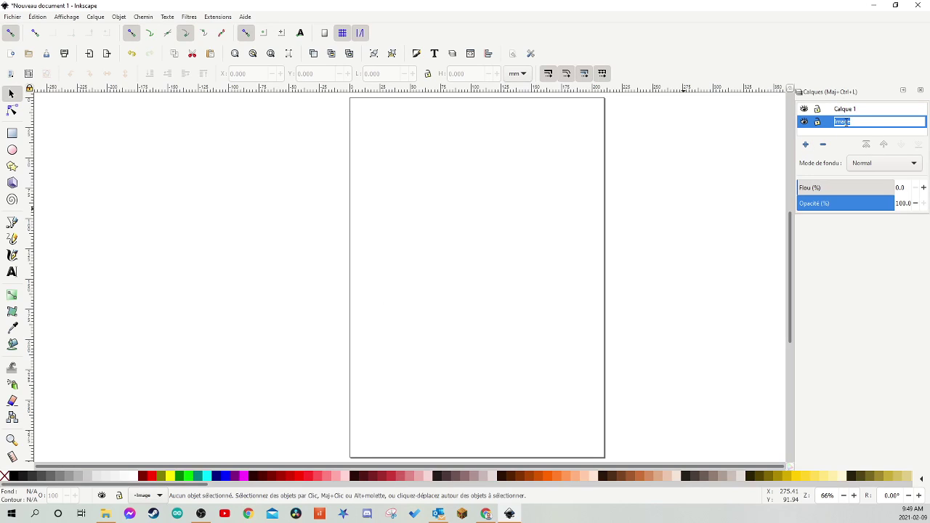
{"action": "left_click", "coordinate": [871, 125]}
{"action": "left_click", "coordinate": [845, 109]}
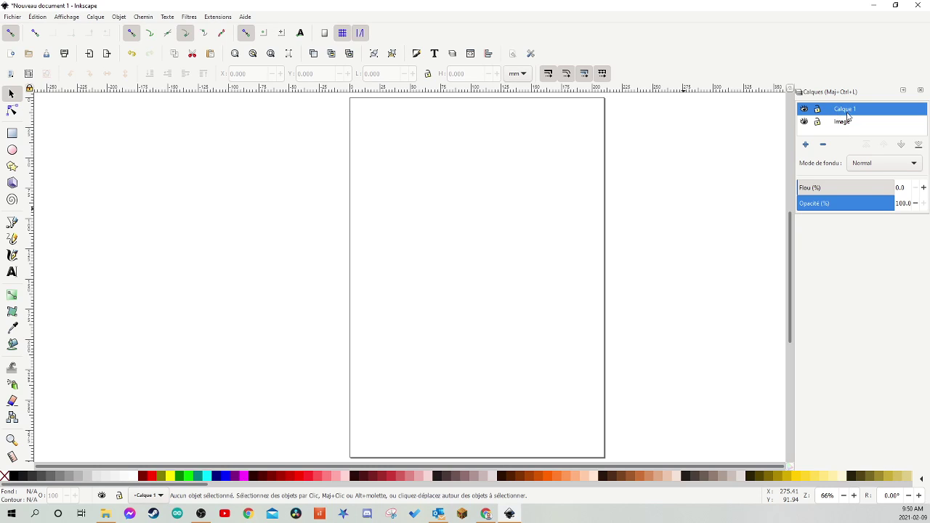
{"action": "left_click", "coordinate": [842, 122]}
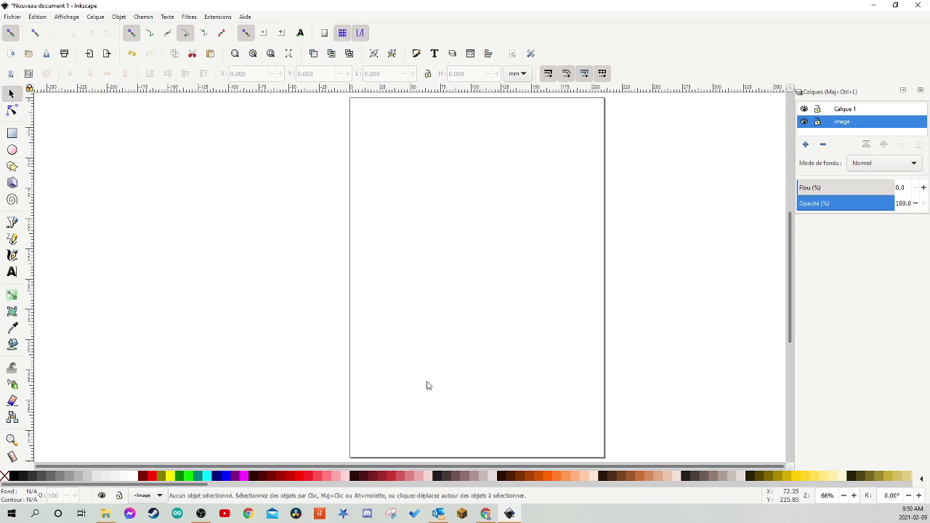
Step: Copy the red crewmate picture from the browser's image search results
{"action": "left_click", "coordinate": [488, 512]}
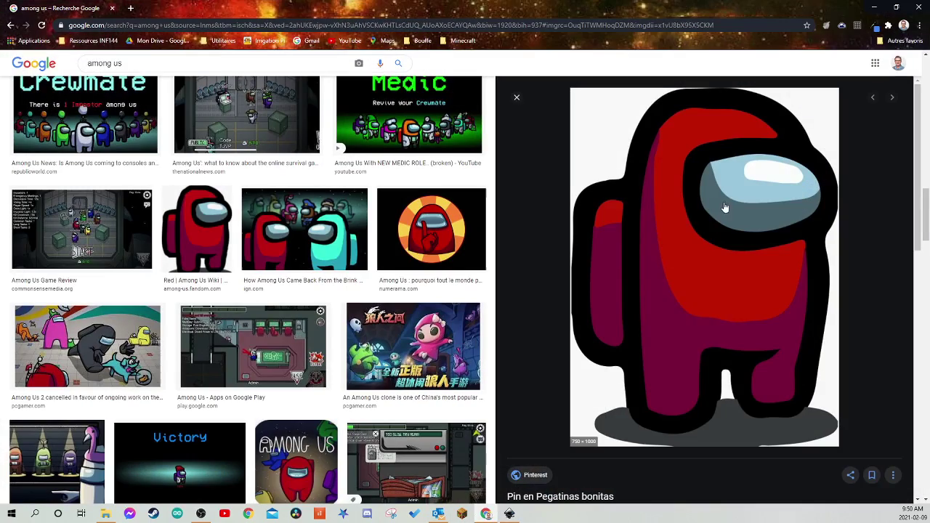
{"action": "right_click", "coordinate": [710, 208]}
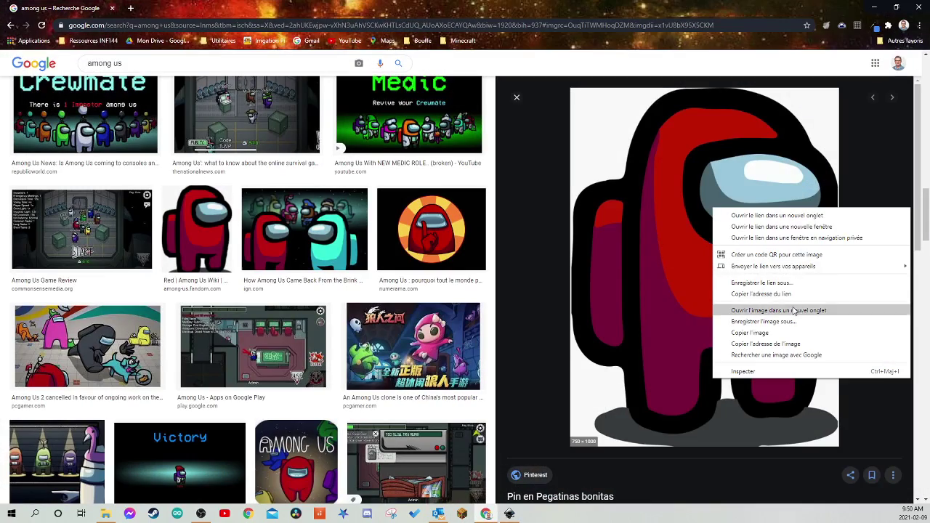
{"action": "left_click", "coordinate": [791, 332]}
Step: Paste the crewmate onto the page, scale it to about 105.7 × 140.9 mm, then select Calque 1
{"action": "left_click", "coordinate": [874, 6]}
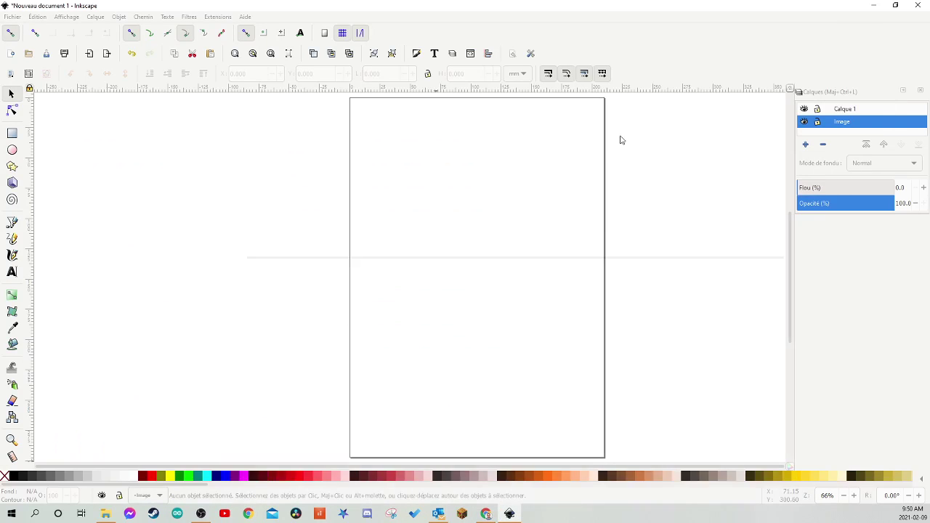
{"action": "right_click", "coordinate": [460, 259]}
{"action": "left_click", "coordinate": [512, 313]}
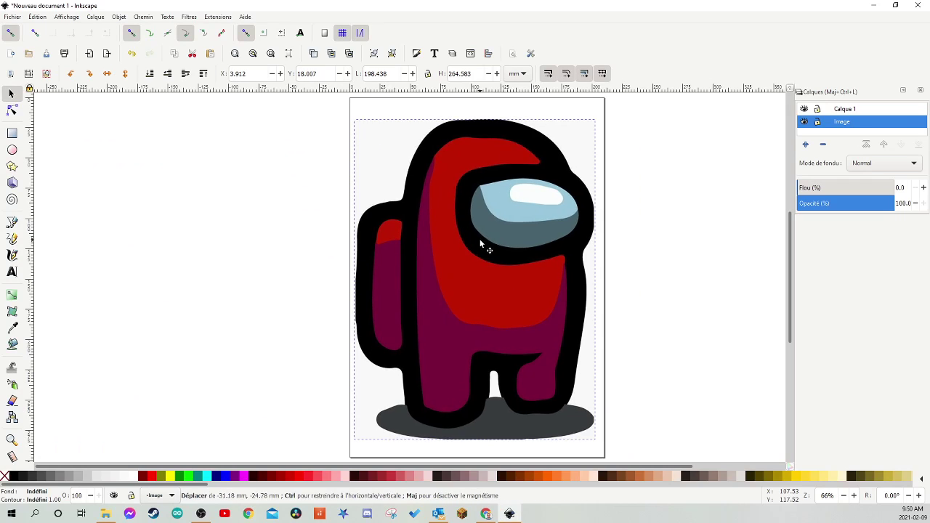
{"action": "left_click_drag", "start_coordinate": [500, 254], "coordinate": [464, 222]}
{"action": "mouse_move", "coordinate": [600, 446]}
{"action": "left_mouse_down"}
{"action": "mouse_move", "coordinate": [541, 388]}
{"action": "mouse_move", "coordinate": [536, 368]}
{"action": "left_mouse_up"}
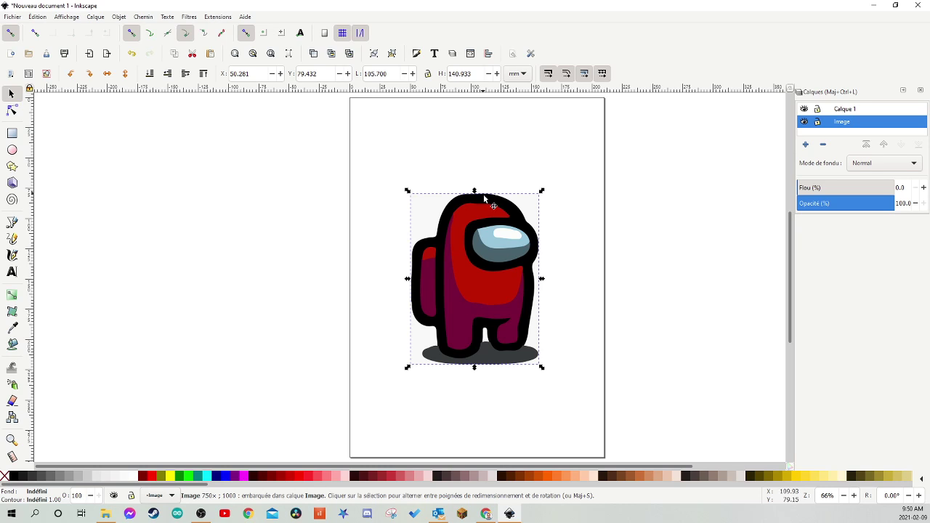
{"action": "left_click", "coordinate": [842, 112]}
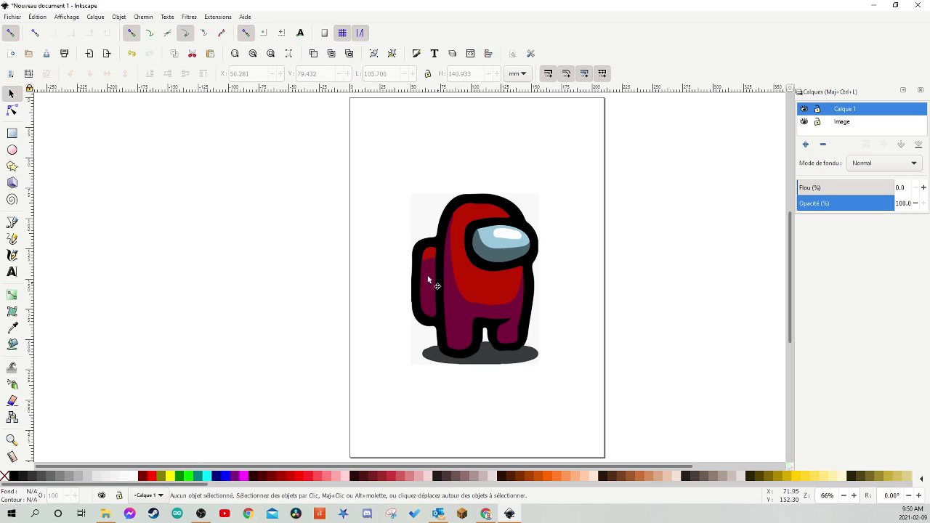
Step: Start a Bezier outline at the crewmate's left side, over the head and down to the right foot
{"action": "left_click", "coordinate": [11, 221]}
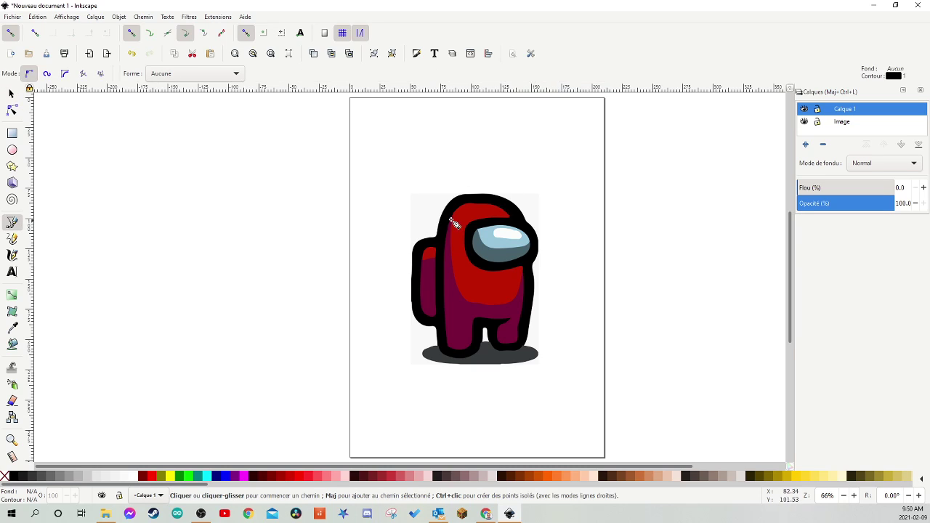
{"action": "scroll", "coordinate": [453, 222], "scroll_direction": "up", "scroll_amount": 2}
{"action": "scroll", "coordinate": [463, 227], "scroll_direction": "down", "scroll_amount": 1}
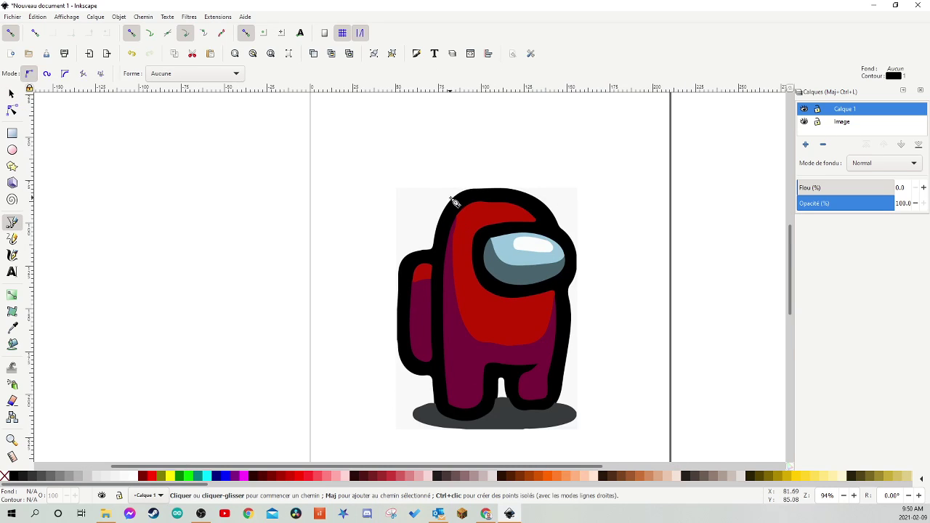
{"action": "left_click", "coordinate": [430, 248]}
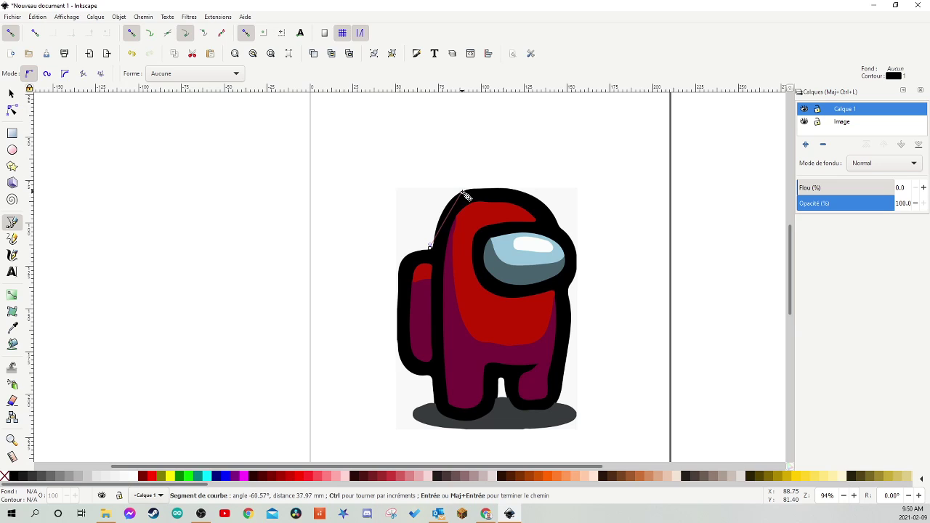
{"action": "left_click", "coordinate": [462, 190]}
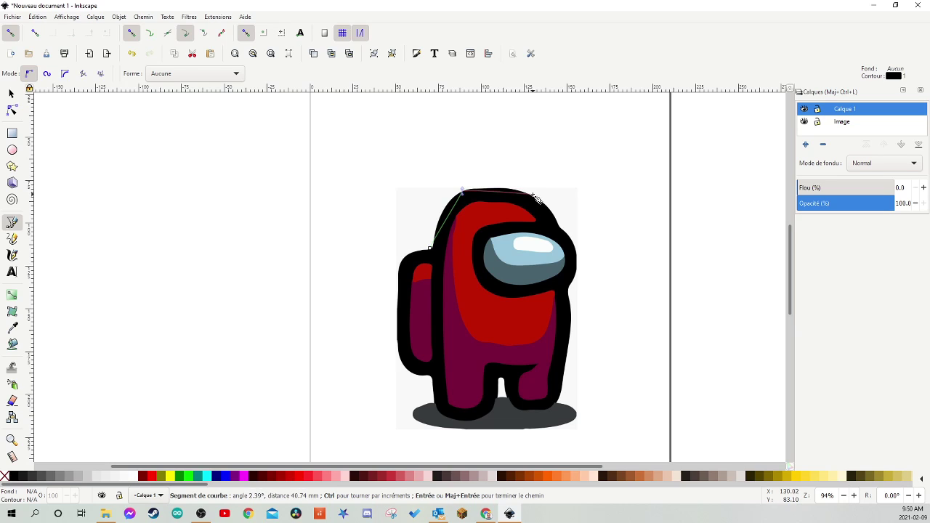
{"action": "left_click", "coordinate": [562, 231]}
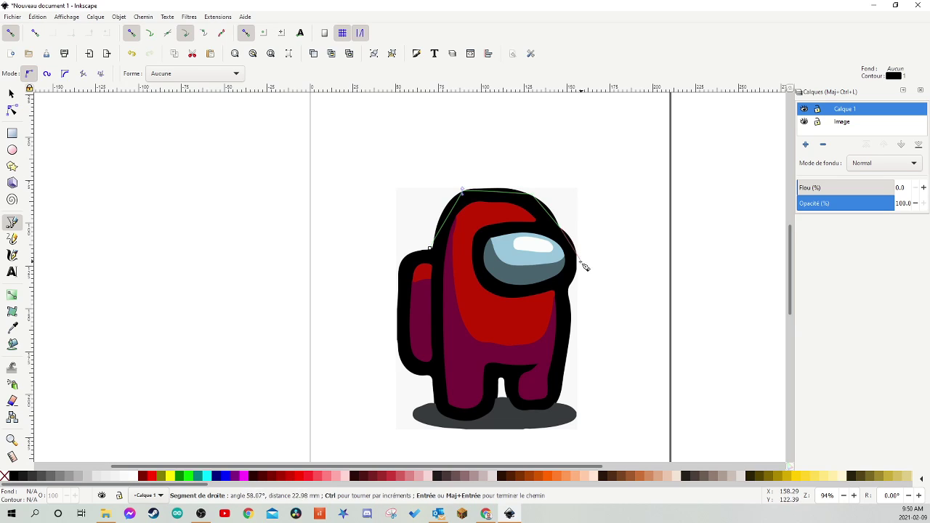
{"action": "left_click", "coordinate": [569, 294]}
{"action": "left_click", "coordinate": [566, 361]}
{"action": "left_click", "coordinate": [562, 390]}
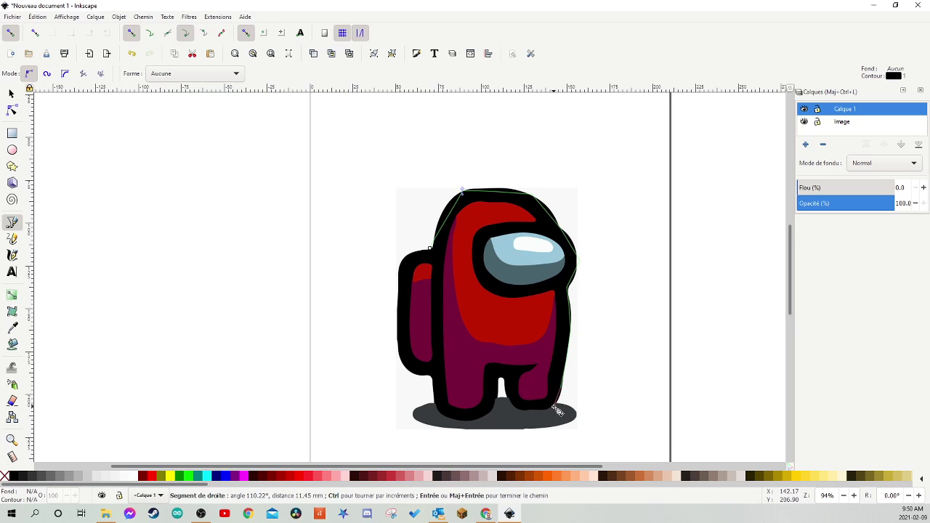
{"action": "left_click", "coordinate": [557, 411]}
Step: Trace through the leg gap, around the left leg and backpack, closing the outline at its start
{"action": "left_click", "coordinate": [518, 409]}
{"action": "left_click", "coordinate": [501, 382]}
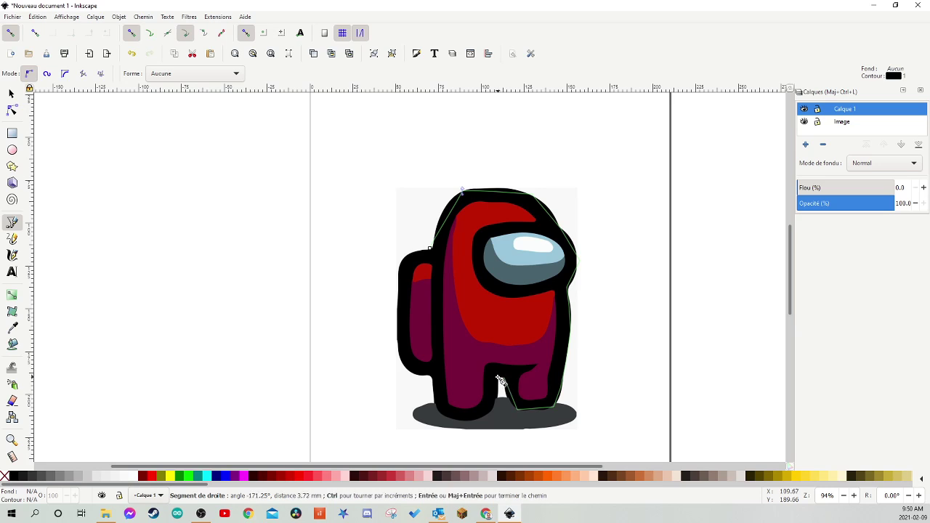
{"action": "left_click", "coordinate": [491, 412]}
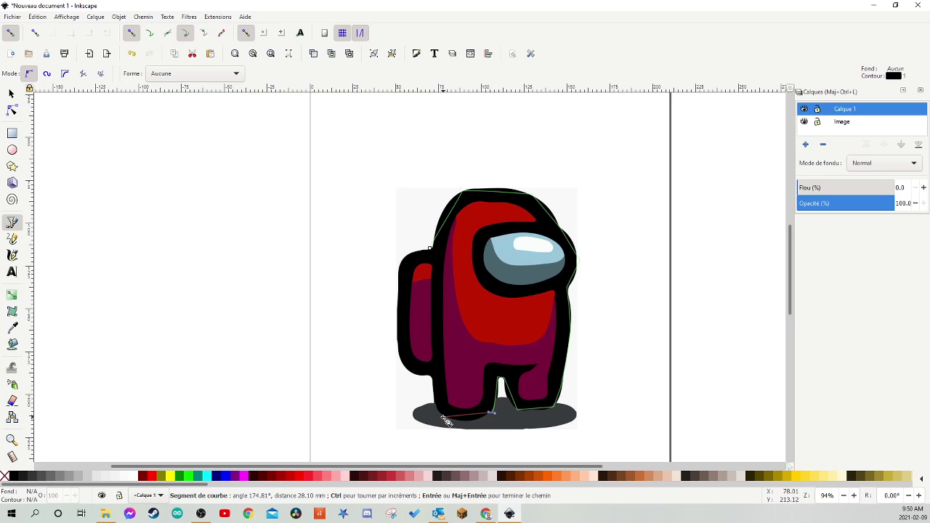
{"action": "left_click", "coordinate": [445, 418]}
{"action": "left_click", "coordinate": [430, 374]}
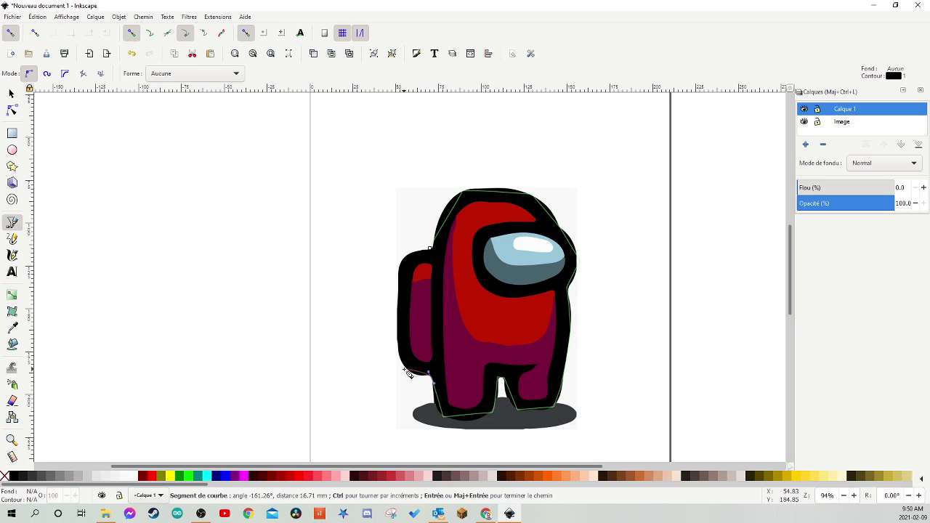
{"action": "left_click", "coordinate": [404, 369]}
{"action": "left_click", "coordinate": [401, 265]}
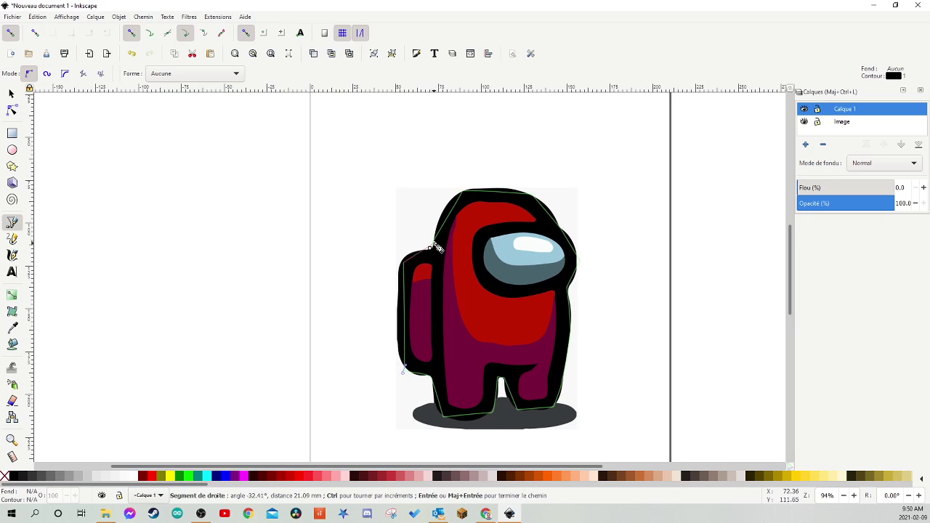
{"action": "left_click", "coordinate": [433, 248]}
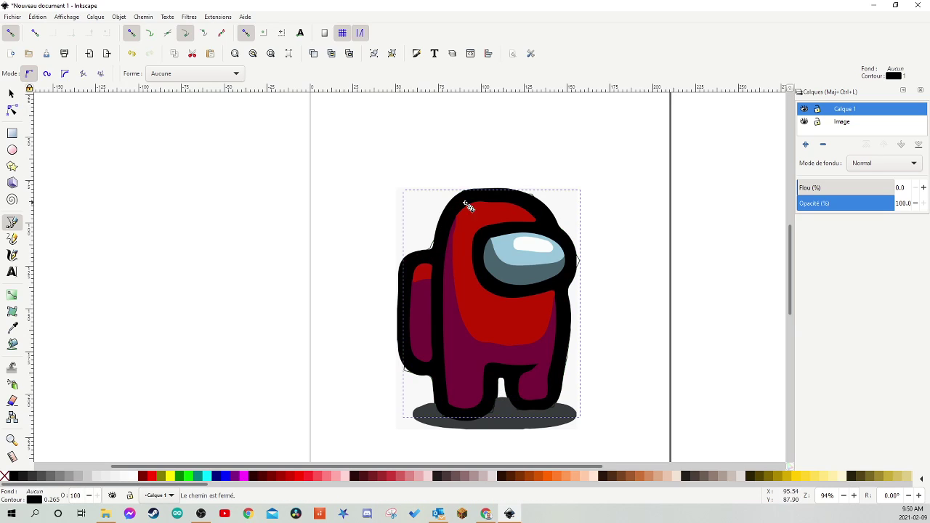
Step: Try a green fill on the outline, then undo it to leave the path unfilled
{"action": "scroll", "coordinate": [510, 201], "scroll_direction": "up", "scroll_amount": 4}
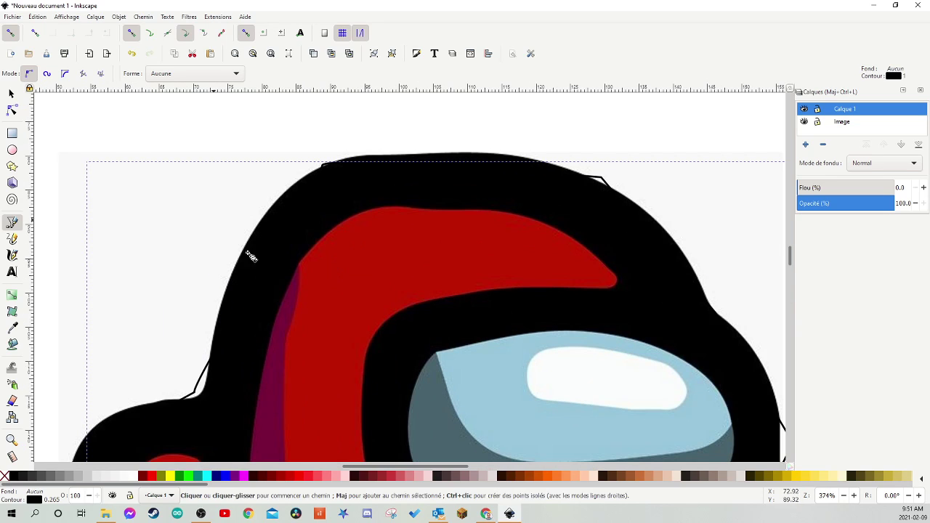
{"action": "left_click", "coordinate": [191, 478]}
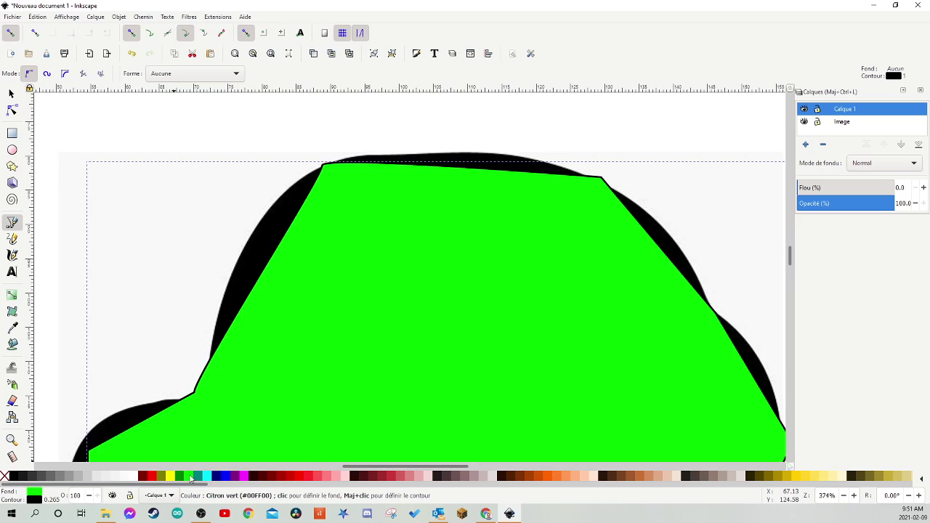
{"action": "key", "text": "ctrl+z"}
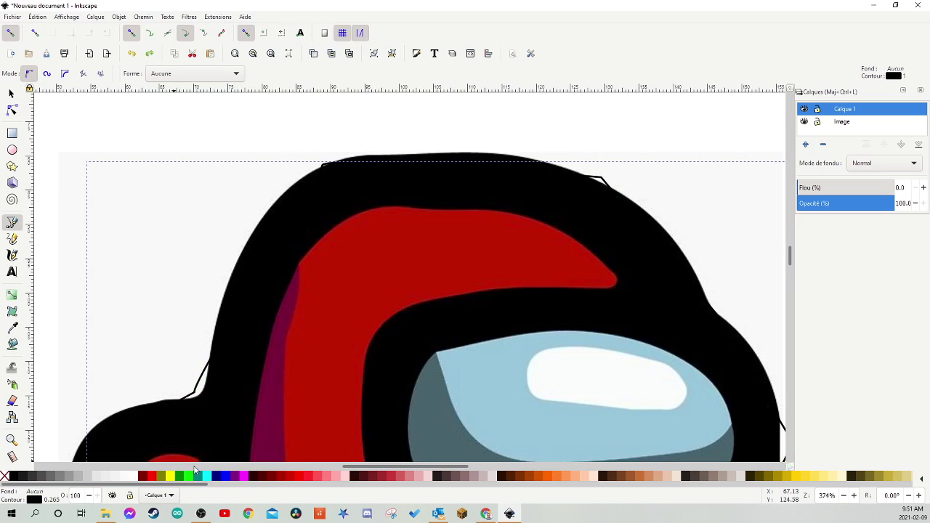
Step: Select the traced path, give it a flat RGB green 00ff00 stroke, and close the docked panels
{"action": "left_click", "coordinate": [11, 93]}
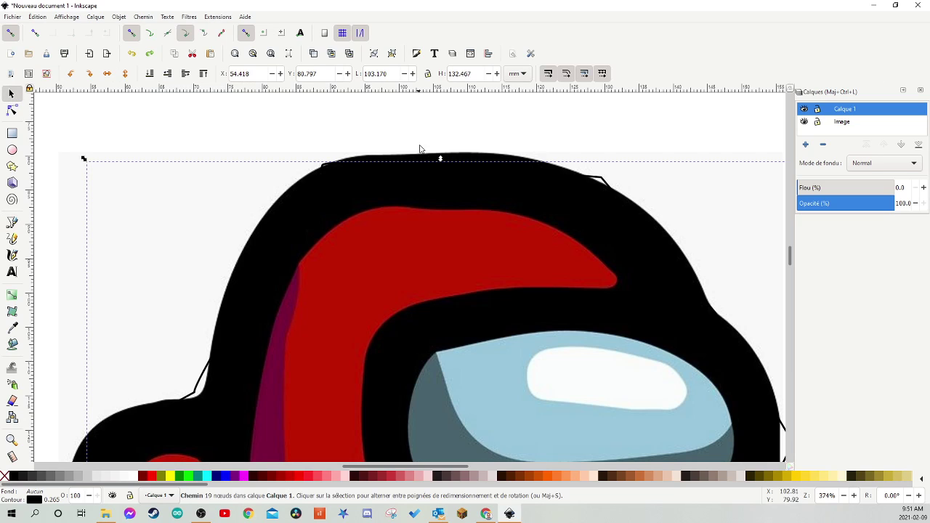
{"action": "left_click", "coordinate": [600, 182]}
{"action": "left_click", "coordinate": [416, 53]}
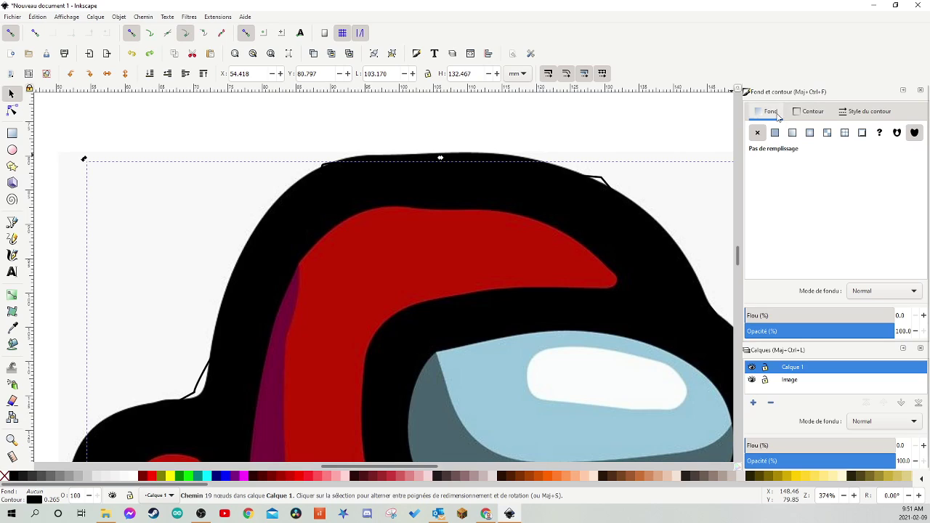
{"action": "left_click", "coordinate": [808, 111]}
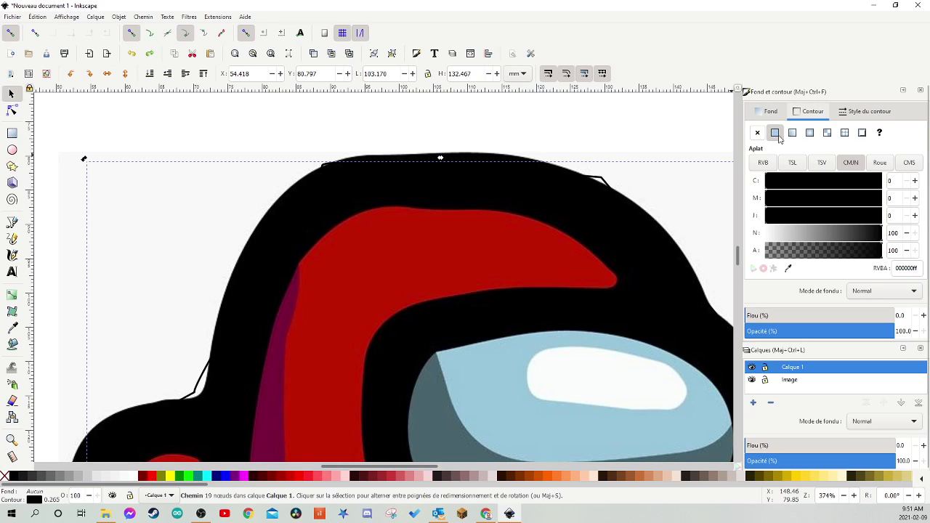
{"action": "left_click", "coordinate": [763, 162]}
{"action": "left_click", "coordinate": [821, 197]}
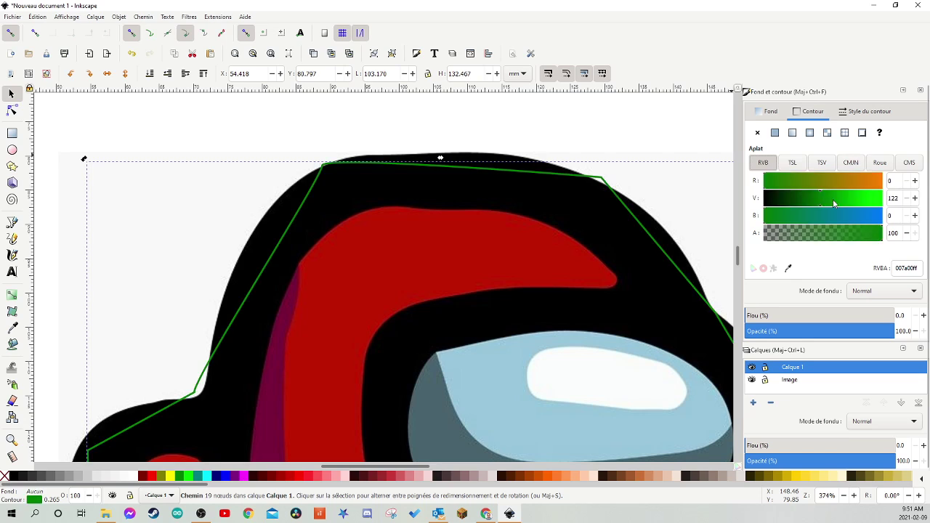
{"action": "left_click_drag", "start_coordinate": [833, 202], "coordinate": [899, 210]}
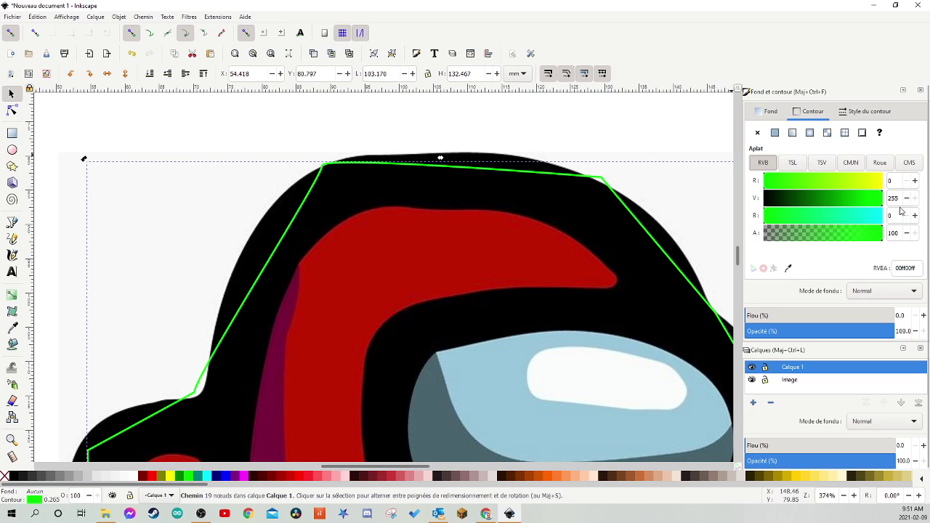
{"action": "left_click", "coordinate": [919, 90]}
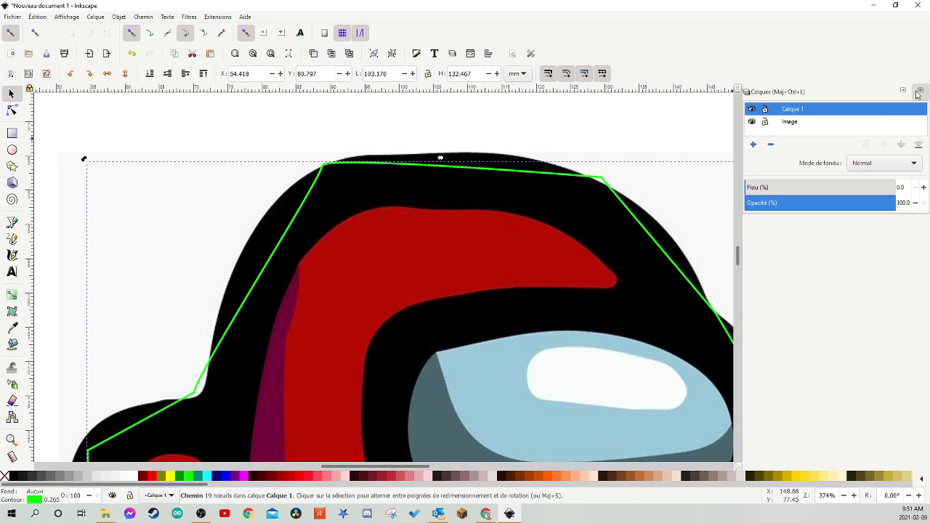
{"action": "left_click", "coordinate": [918, 90]}
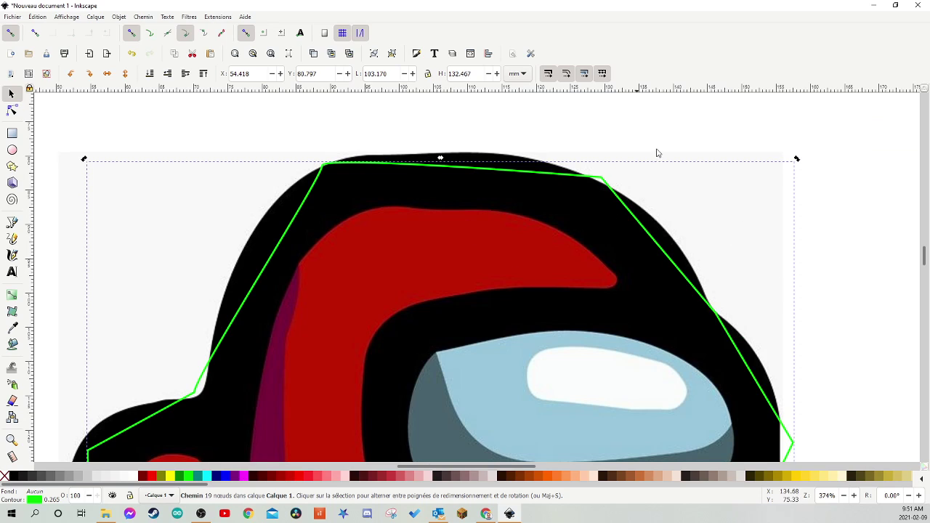
Step: With the Node tool, bend the top and upper-right segments into curves along the head
{"action": "scroll", "coordinate": [736, 334], "scroll_direction": "down", "scroll_amount": 1}
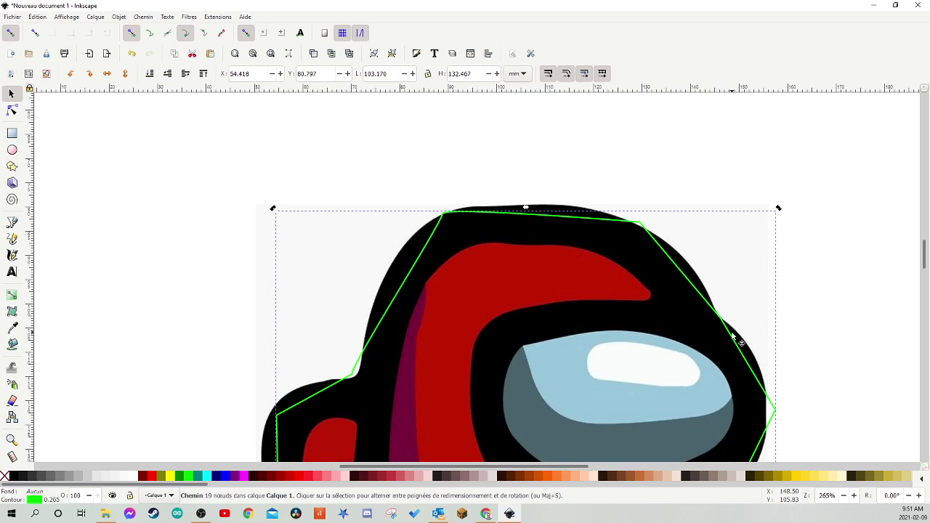
{"action": "scroll", "coordinate": [753, 240], "scroll_direction": "up", "scroll_amount": 1}
{"action": "scroll", "coordinate": [739, 333], "scroll_direction": "down", "scroll_amount": 1}
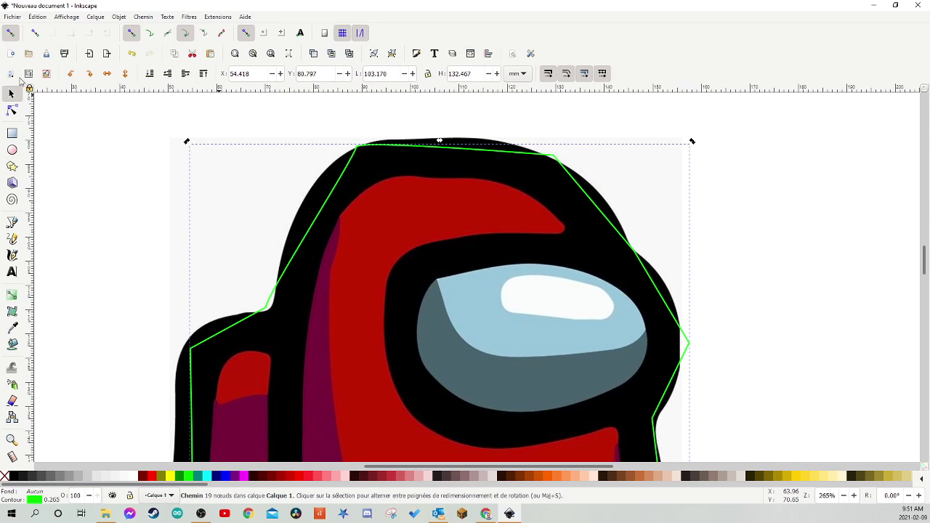
{"action": "left_click", "coordinate": [12, 111]}
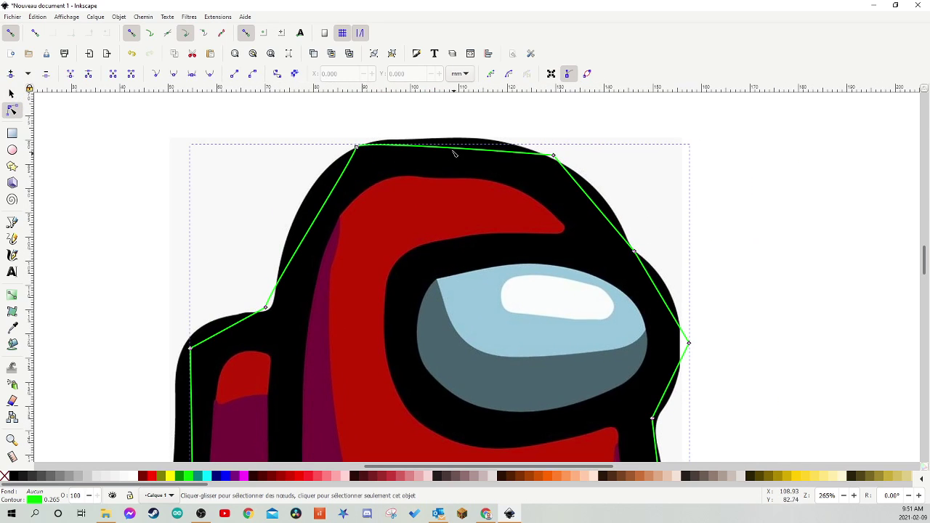
{"action": "left_click_drag", "start_coordinate": [454, 152], "coordinate": [459, 144]}
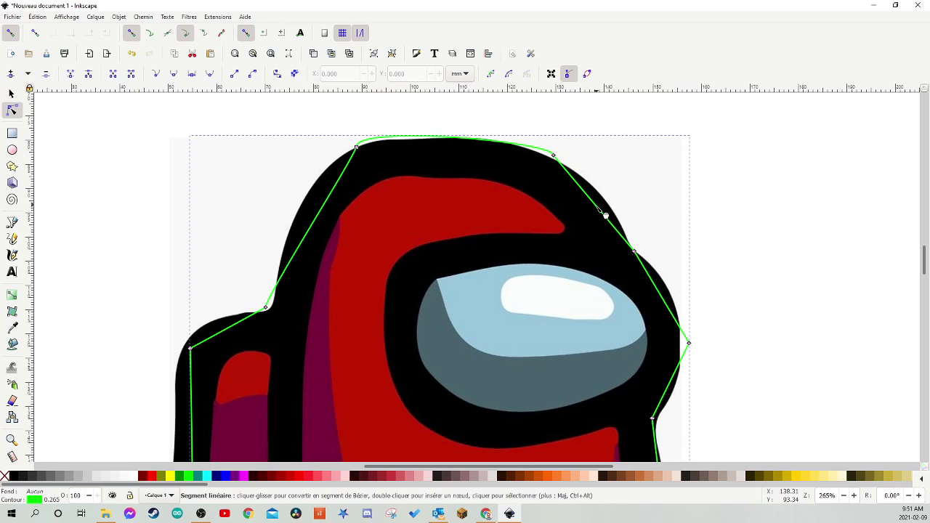
{"action": "left_click_drag", "start_coordinate": [600, 210], "coordinate": [618, 212]}
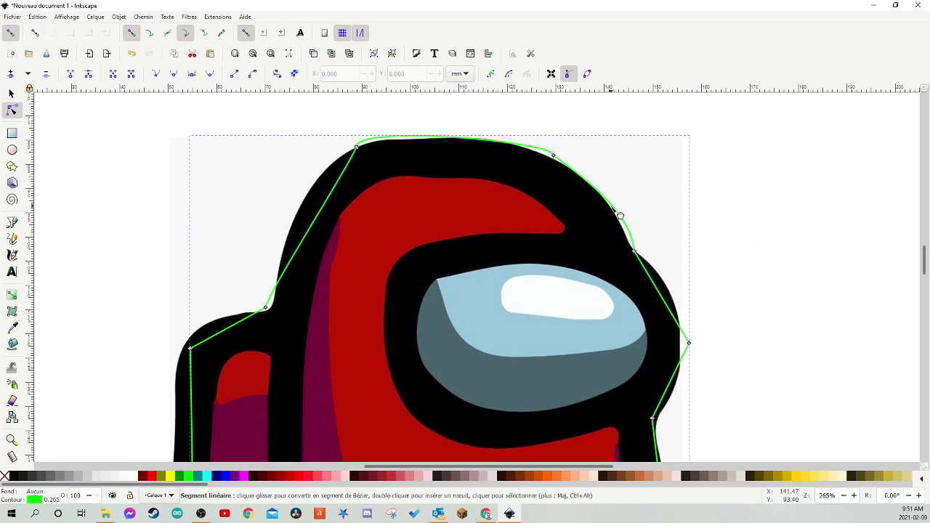
{"action": "left_click", "coordinate": [451, 54]}
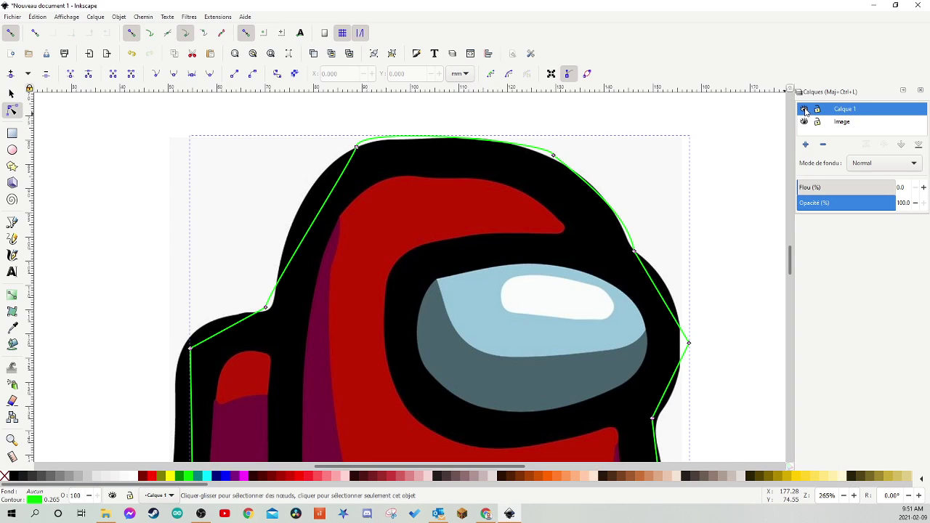
Step: Hide and reshow the Image layer to inspect the traced path on its own
{"action": "left_click", "coordinate": [803, 122]}
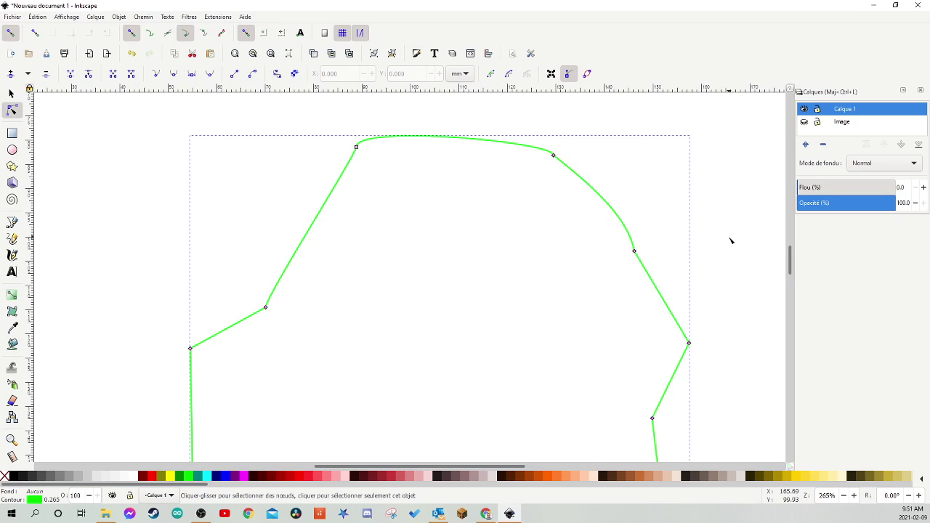
{"action": "scroll", "coordinate": [715, 265], "scroll_direction": "down", "scroll_amount": 3}
{"action": "scroll", "coordinate": [683, 319], "scroll_direction": "down", "scroll_amount": 1}
{"action": "scroll", "coordinate": [661, 342], "scroll_direction": "down", "scroll_amount": 2, "text": "ctrl"}
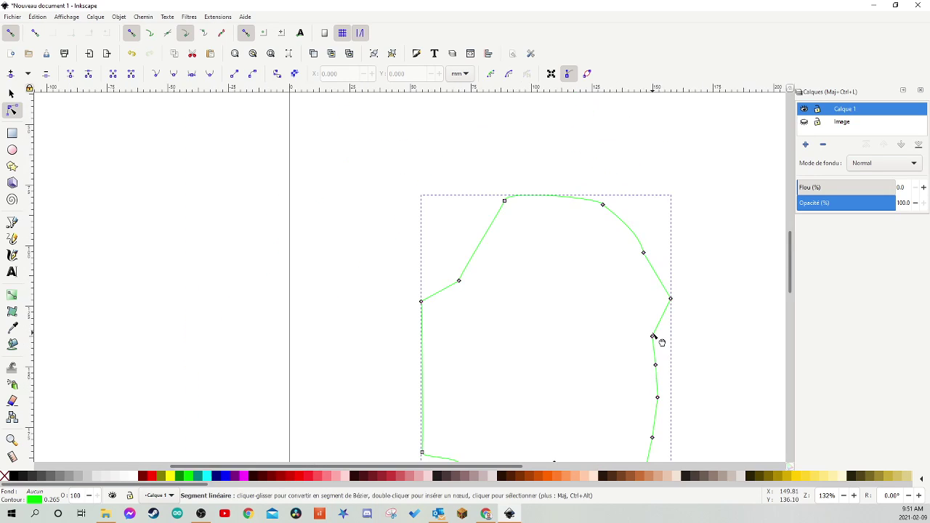
{"action": "left_click", "coordinate": [803, 122]}
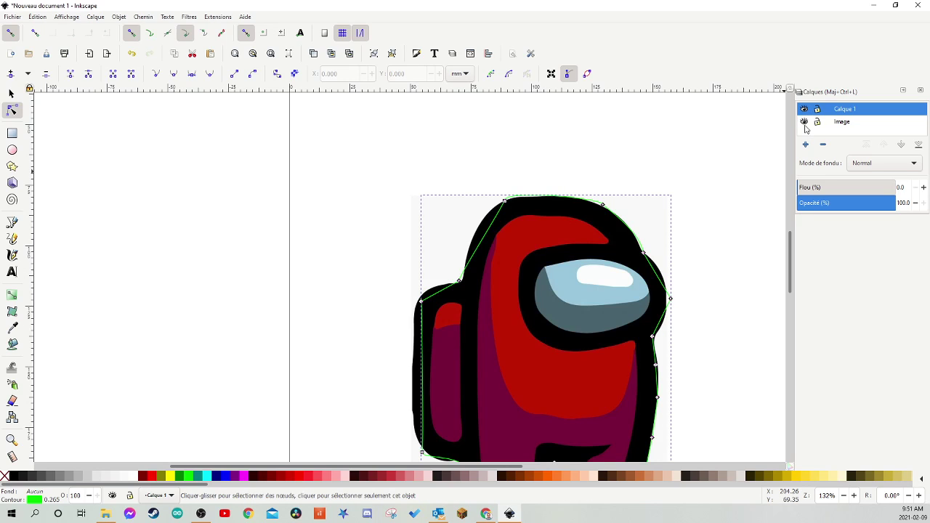
{"action": "left_click", "coordinate": [805, 123]}
Step: Curve the upper-left and left segments outward and move the bottom-left node to the body edge
{"action": "left_click_drag", "start_coordinate": [495, 241], "coordinate": [486, 239]}
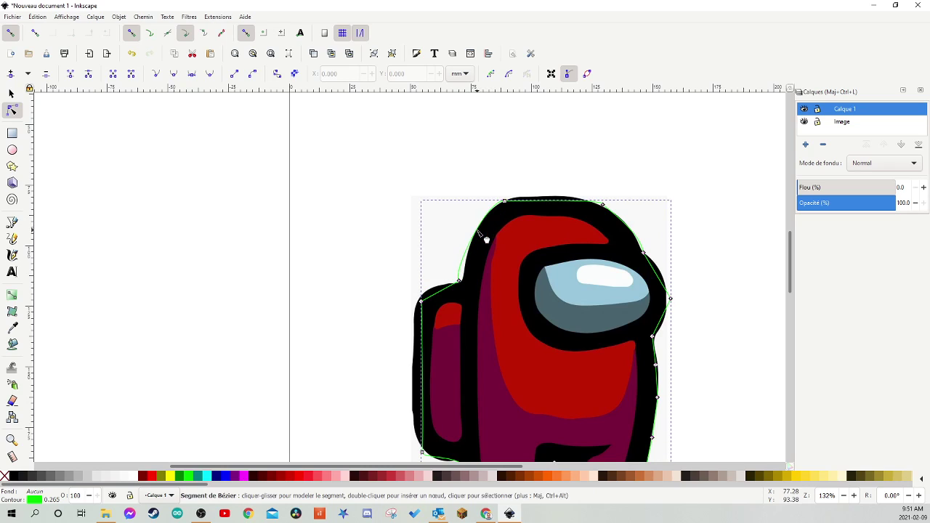
{"action": "left_click_drag", "start_coordinate": [559, 210], "coordinate": [558, 208]}
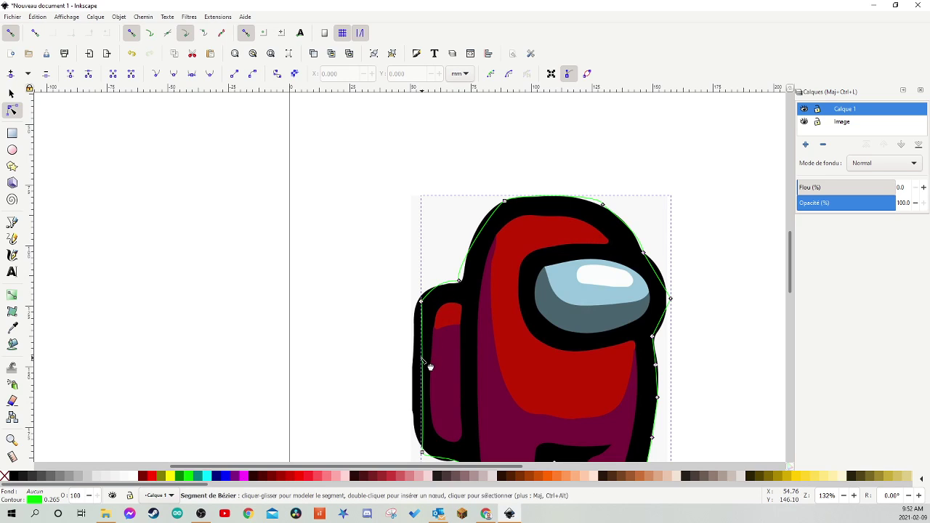
{"action": "left_click_drag", "start_coordinate": [429, 364], "coordinate": [423, 363]}
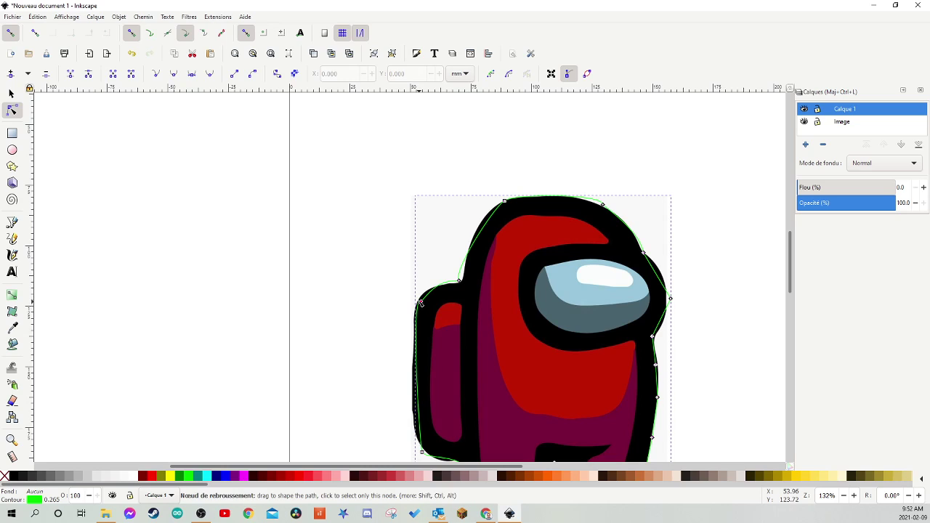
{"action": "left_click", "coordinate": [421, 302]}
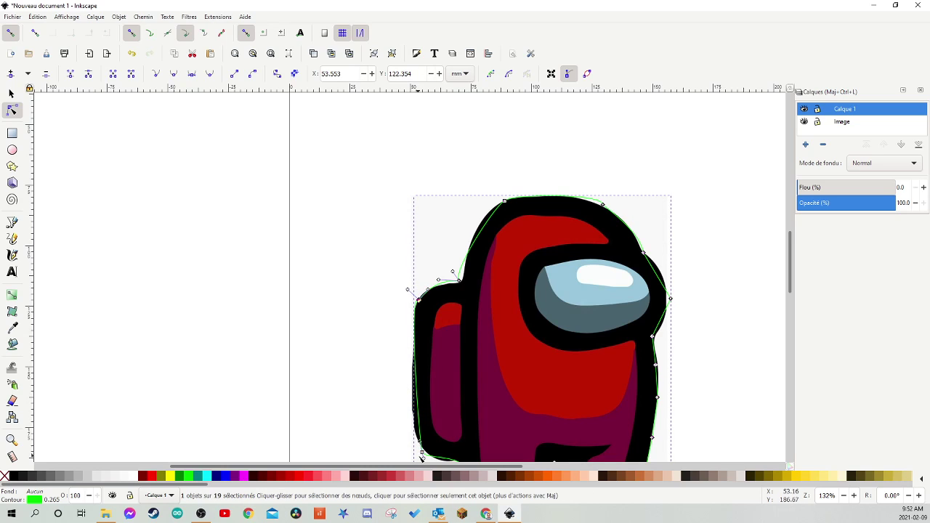
{"action": "left_click_drag", "start_coordinate": [422, 454], "coordinate": [414, 444]}
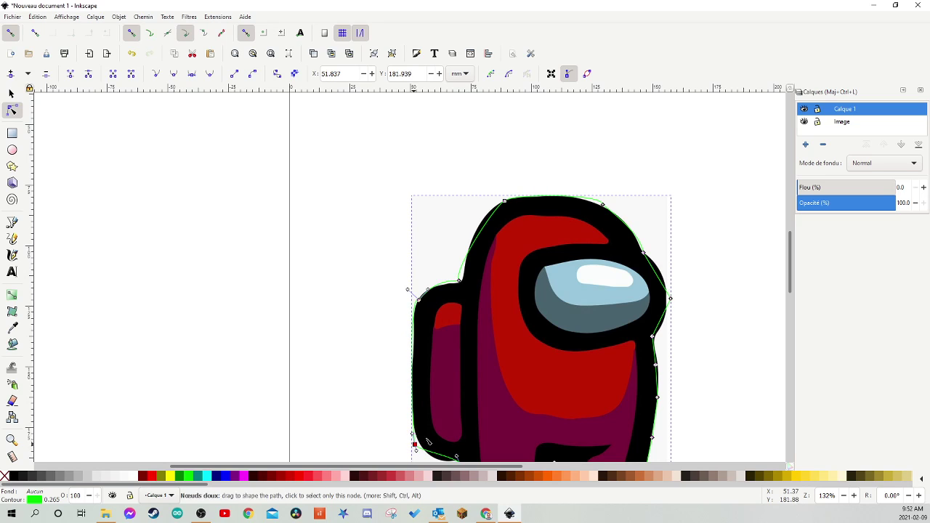
Step: Delete three surplus nodes on the outline's right side
{"action": "scroll", "coordinate": [626, 380], "scroll_direction": "down", "scroll_amount": 4}
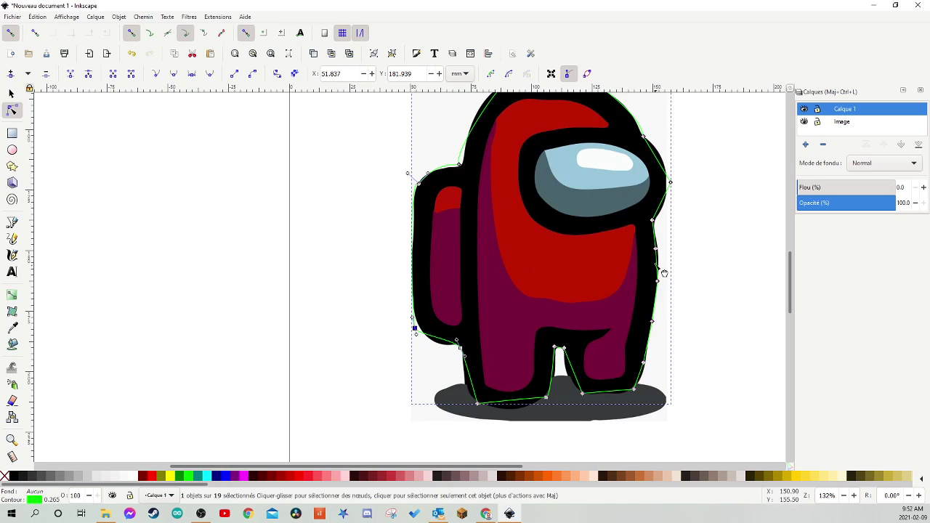
{"action": "left_click_drag", "start_coordinate": [685, 240], "coordinate": [645, 340]}
{"action": "key", "text": "Delete"}
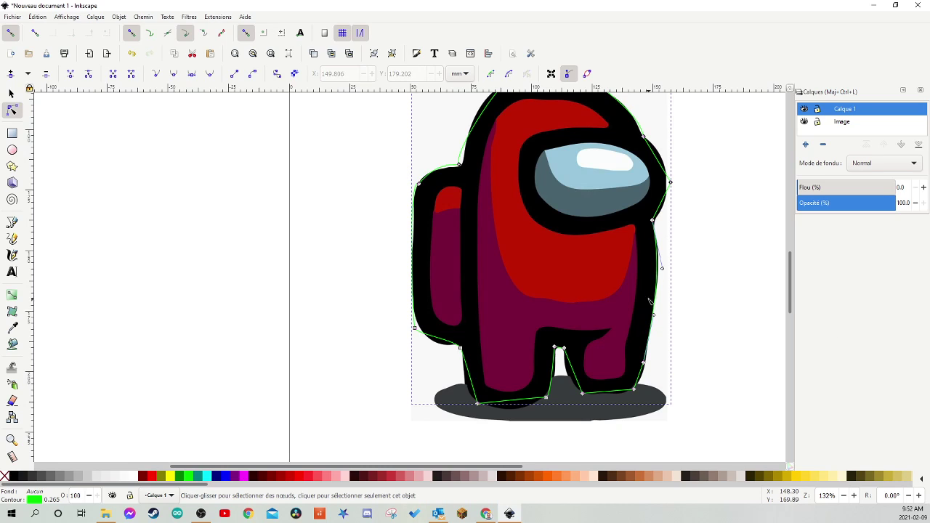